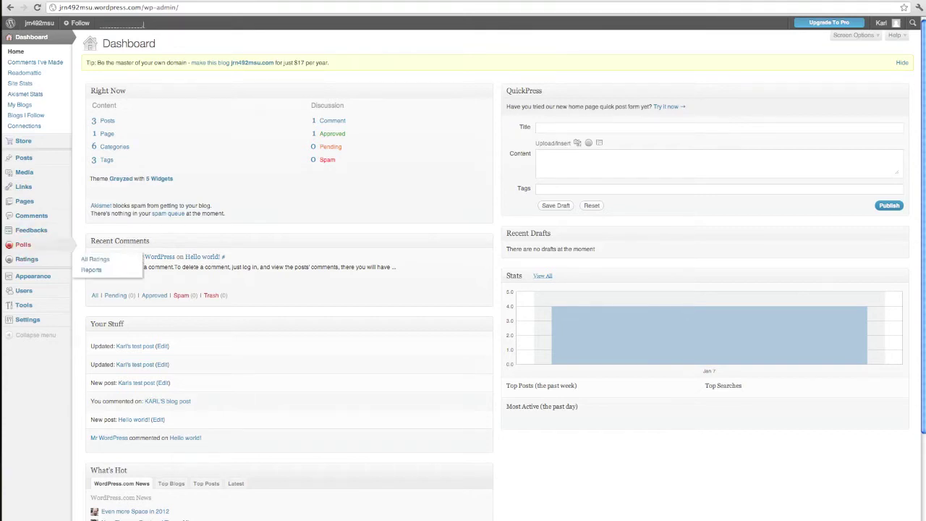
Create a new page titled "Contact" with the lines "phione\" and "email" as its body, and publish it.
mouse_move(24, 201)
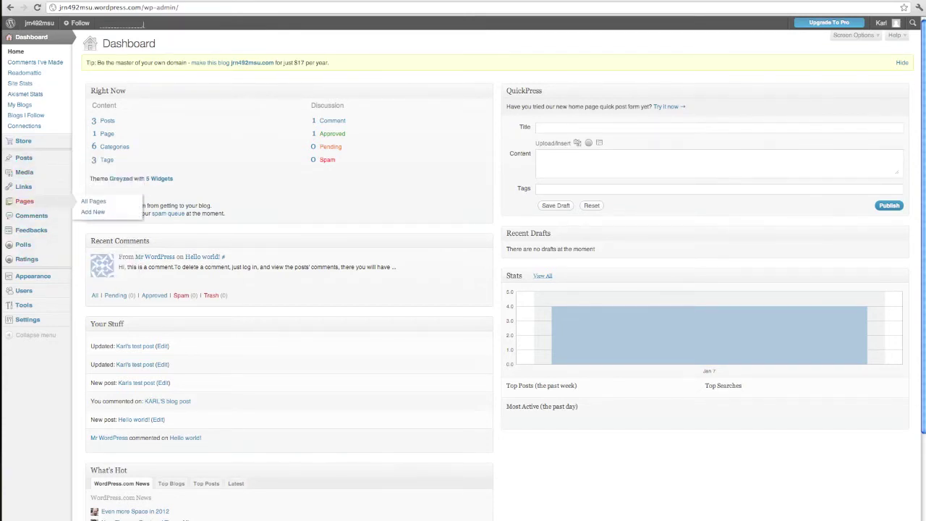
click(93, 212)
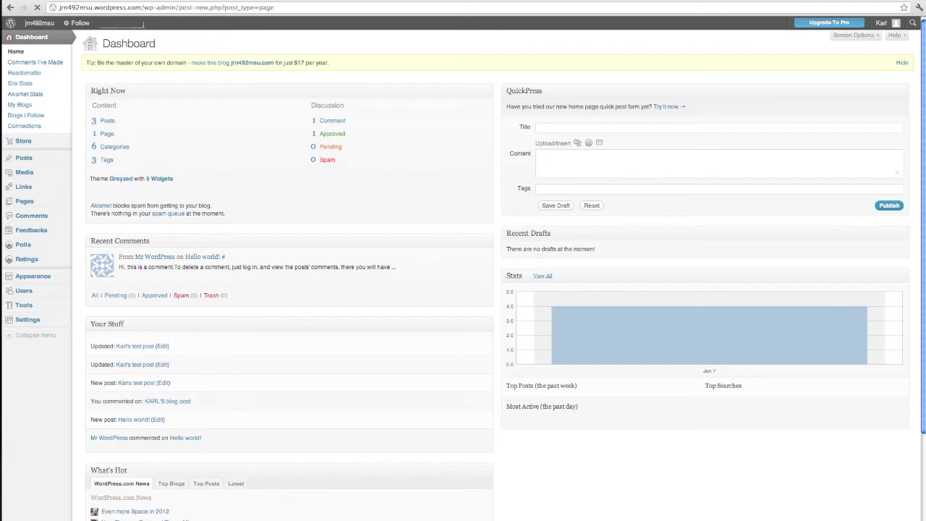
text(Contact)
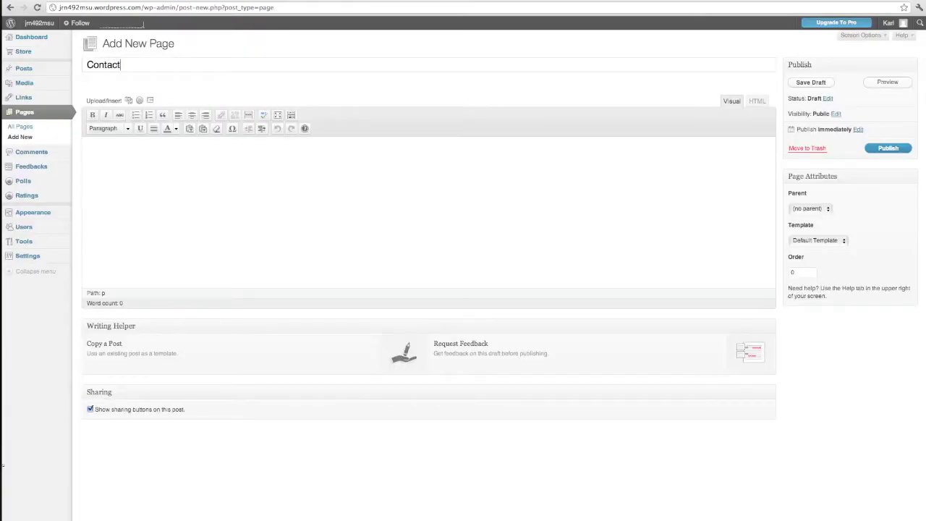
key(Tab)
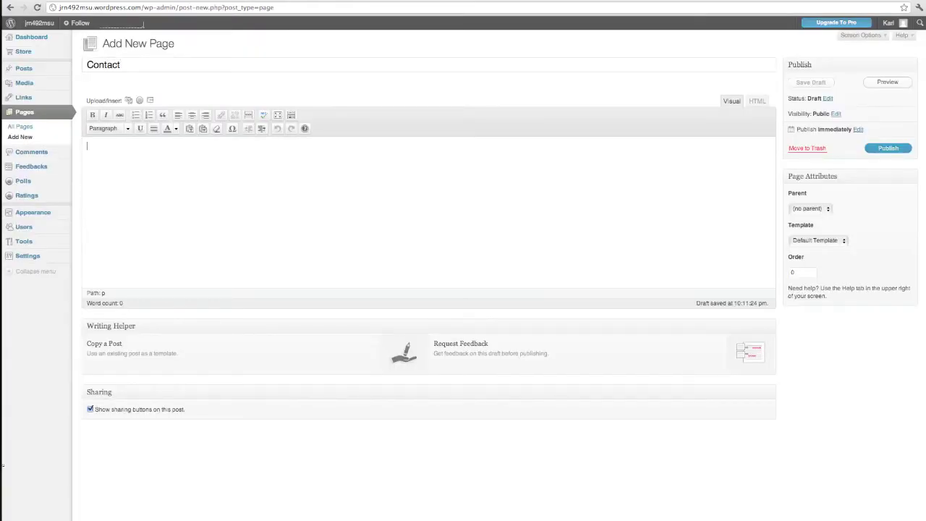
text(phione)
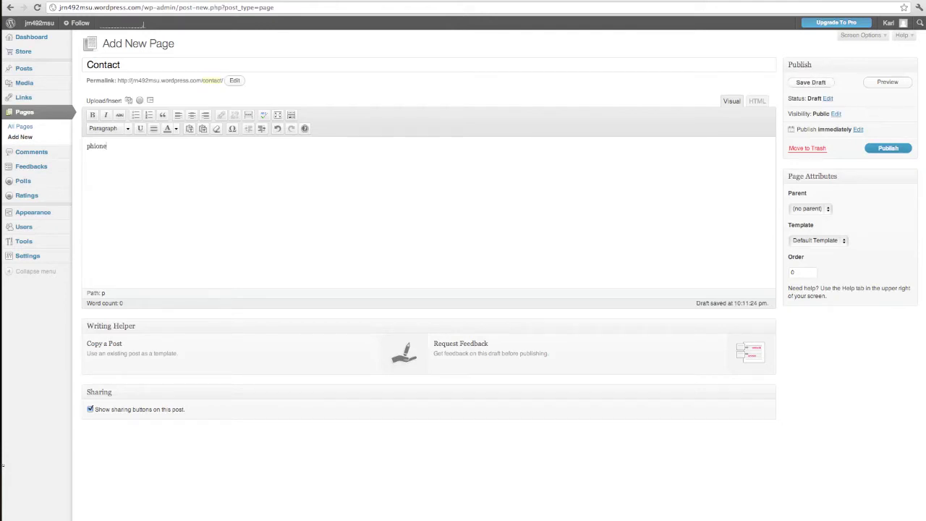
text(\ email)
click(888, 148)
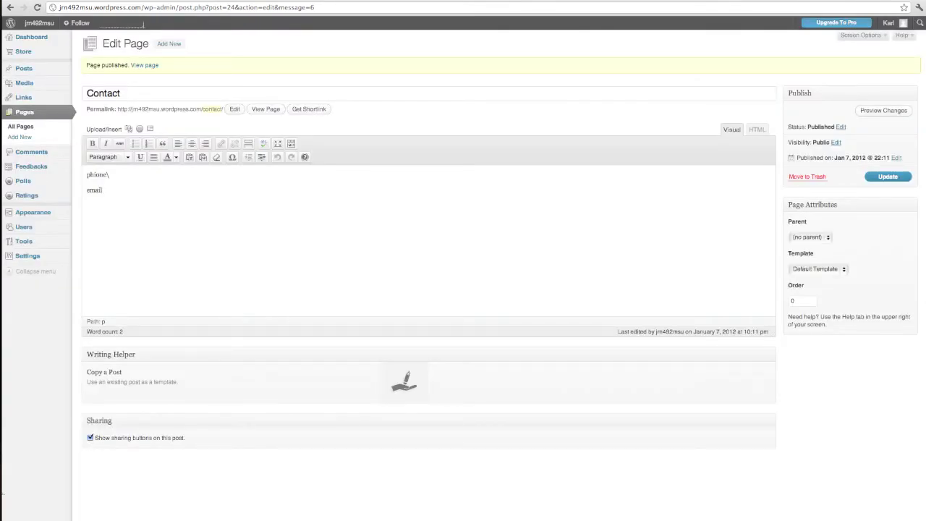
Open the site's menu editor, list all available pages, and save the custom menu under its existing name.
mouse_move(32, 212)
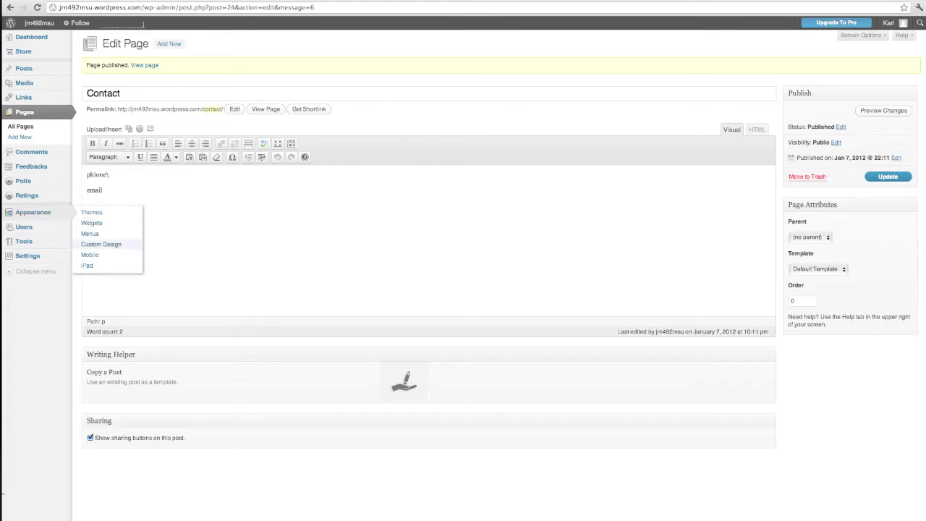
click(89, 234)
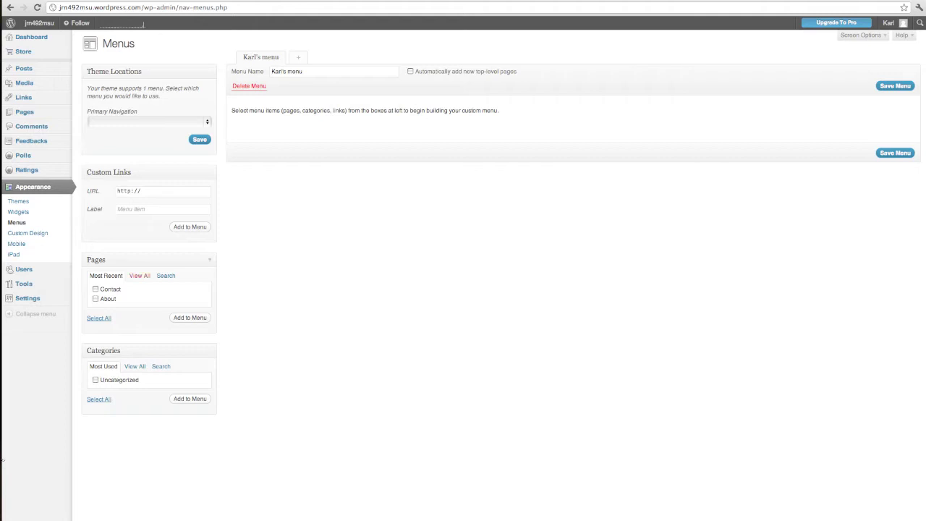
click(140, 276)
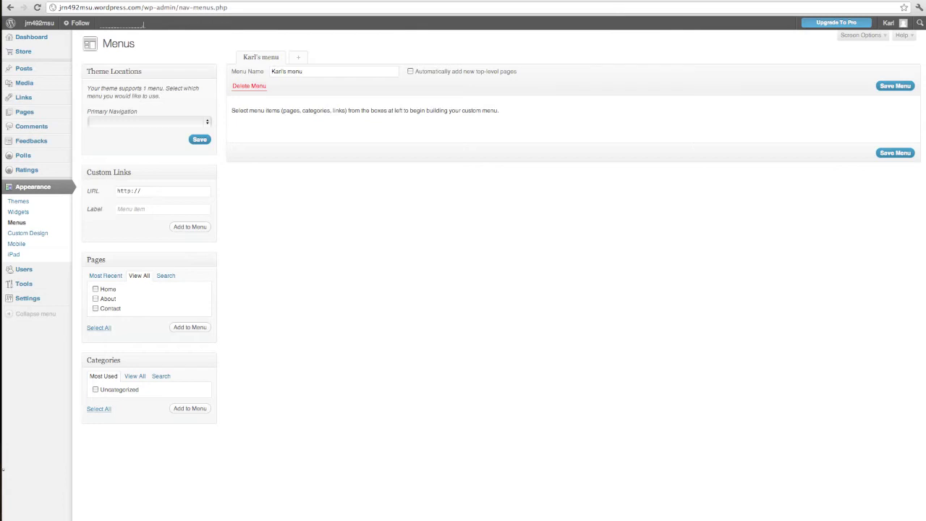
click(303, 71)
key(Down)
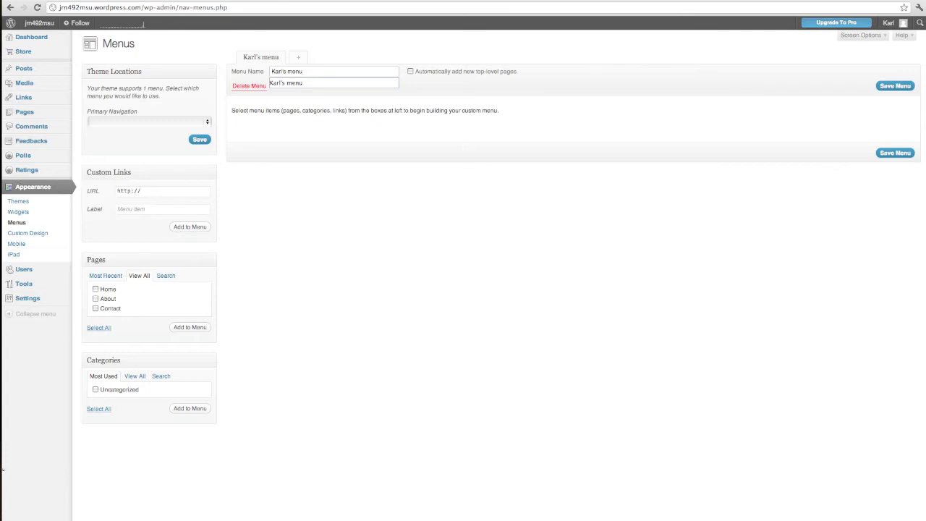
key(Down)
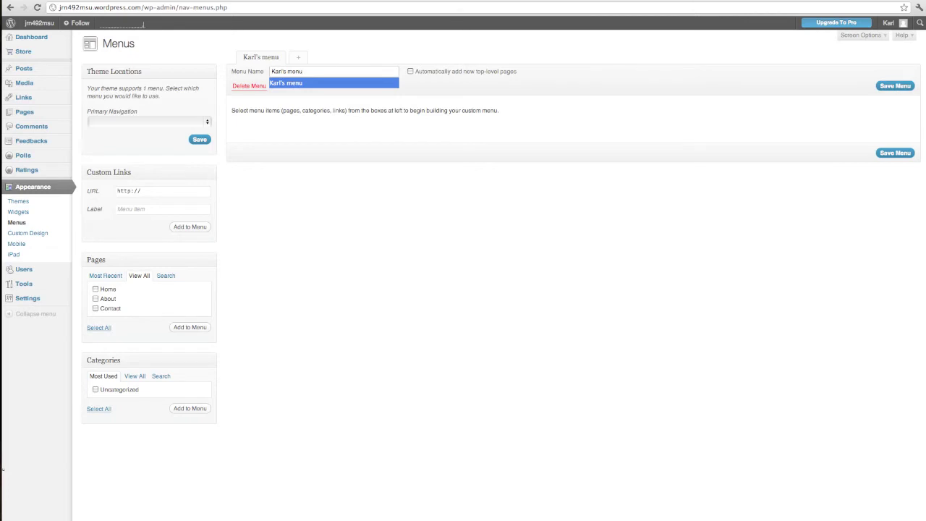
key(Return)
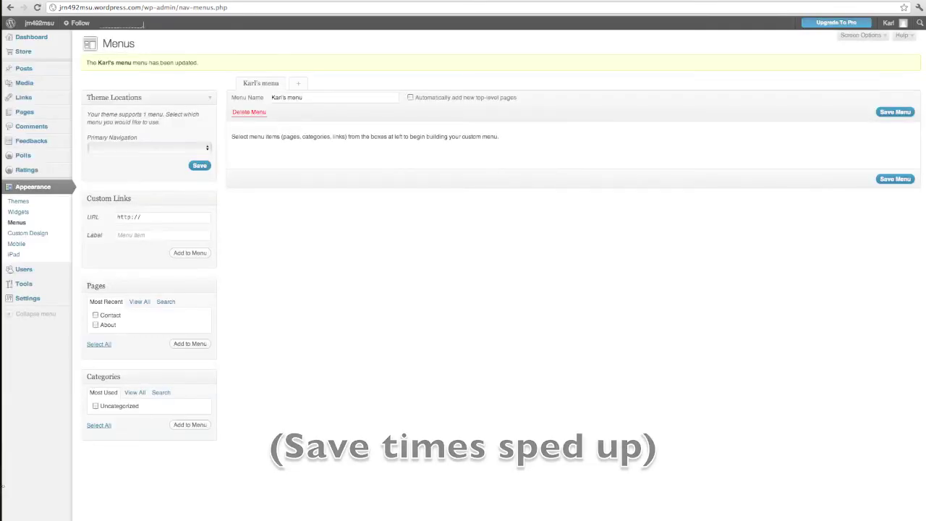
Assign the custom menu as the theme's Primary Navigation.
drag(102, 114, 160, 122)
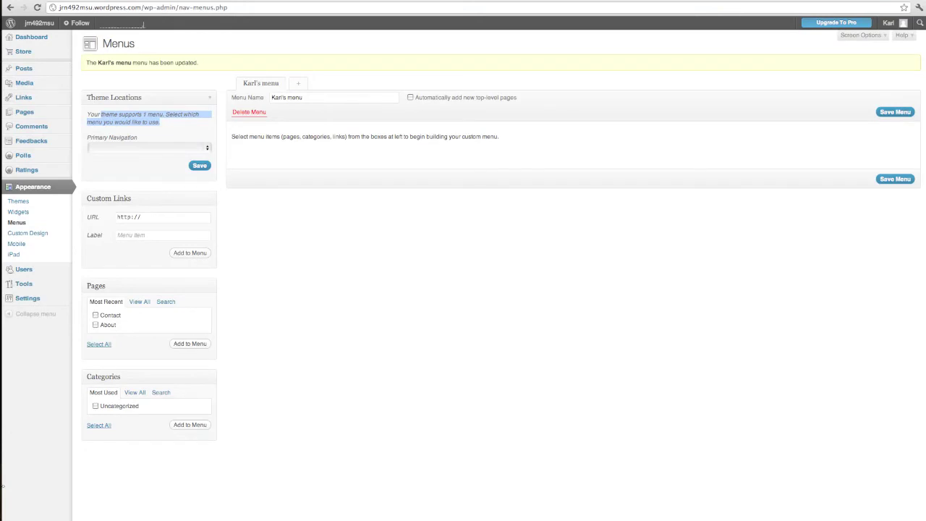
click(148, 147)
click(109, 156)
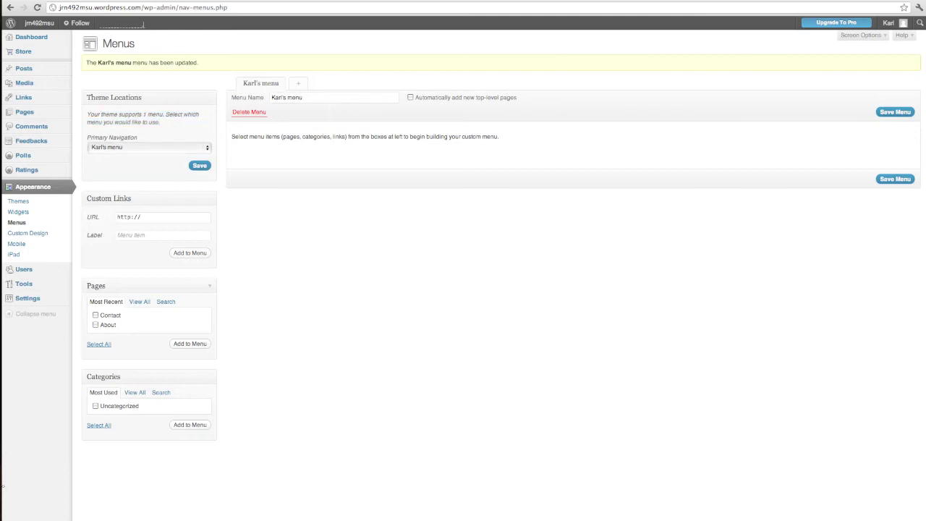
Add the Home, About and Contact pages to the custom menu and save the menu.
click(139, 302)
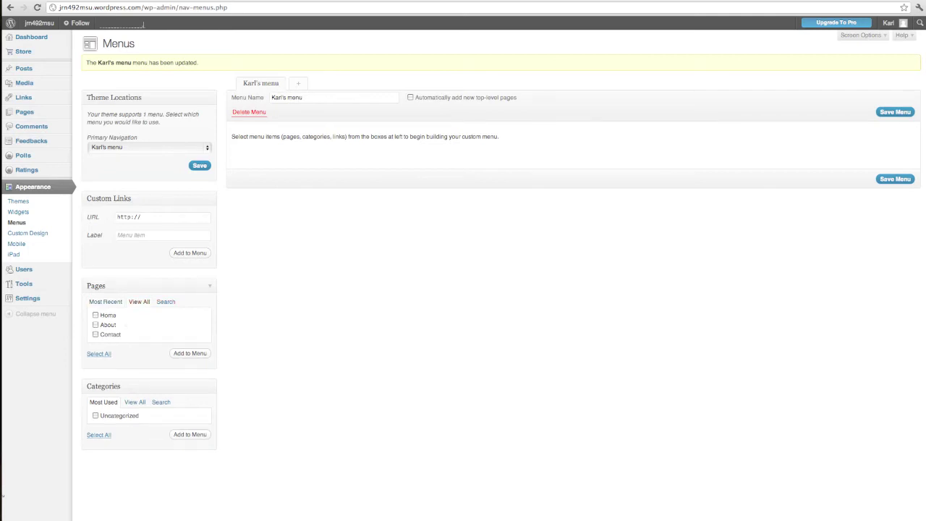
click(96, 315)
click(95, 324)
click(96, 335)
click(189, 353)
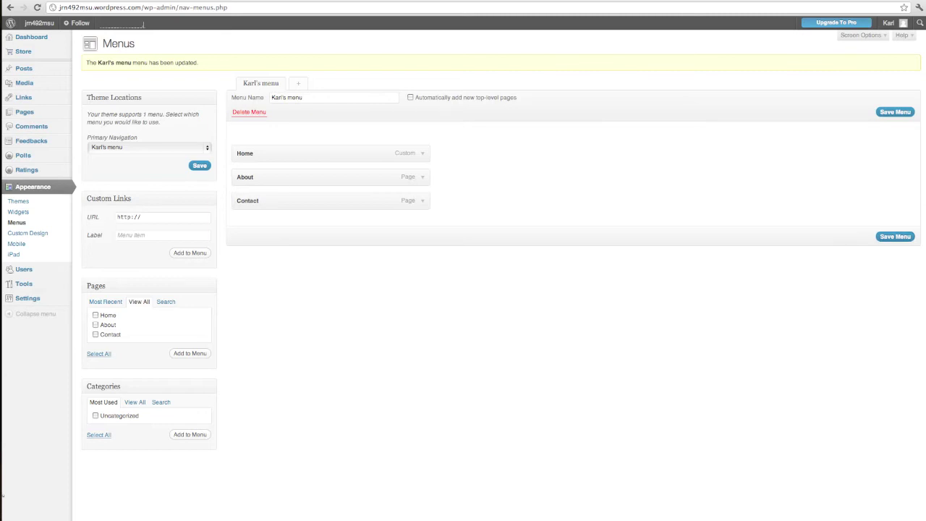
click(895, 236)
Create a new page titled "Journalism career" and publish it without body text.
mouse_move(25, 111)
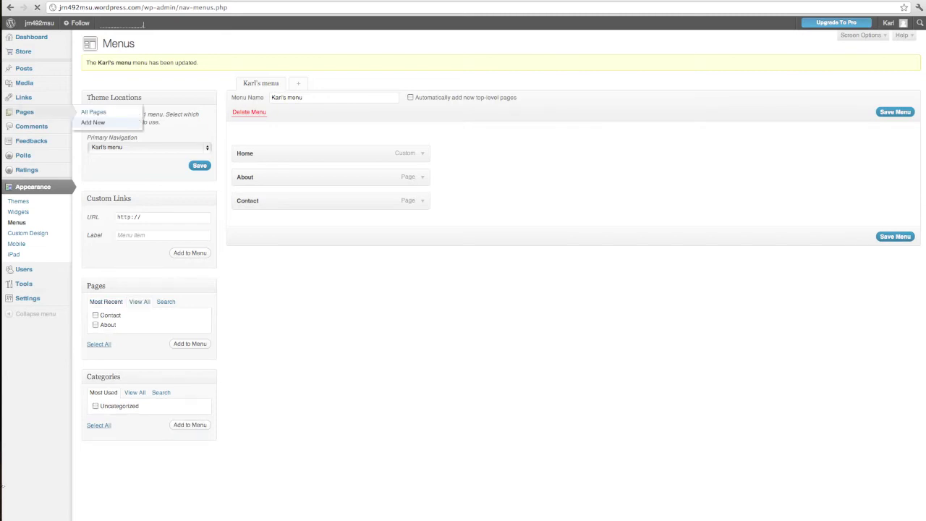
click(93, 122)
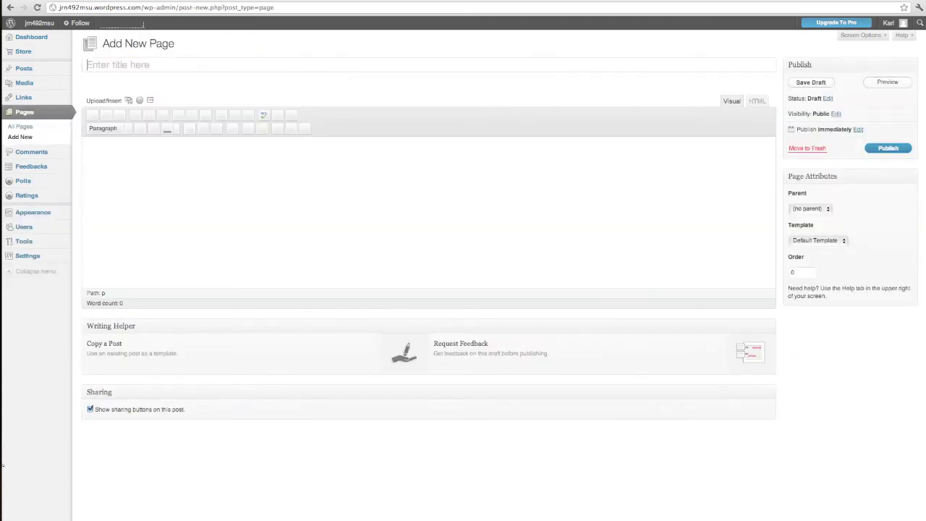
text(Journalism career)
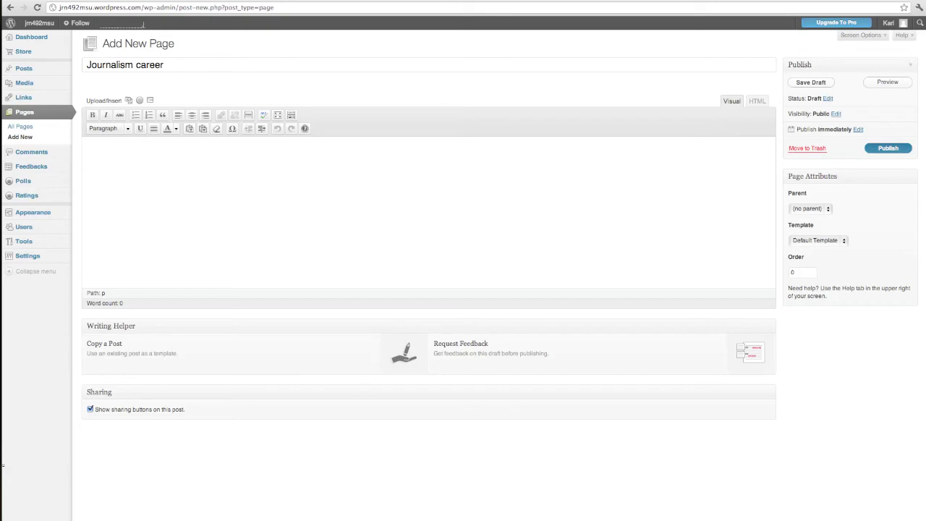
click(888, 148)
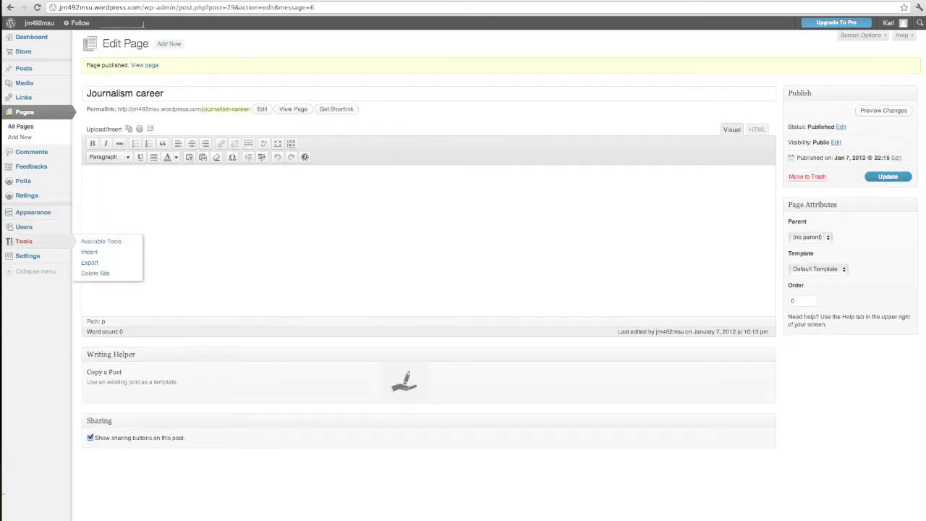
Return to the menu editor and add the Journalism career page to the custom menu.
mouse_move(33, 212)
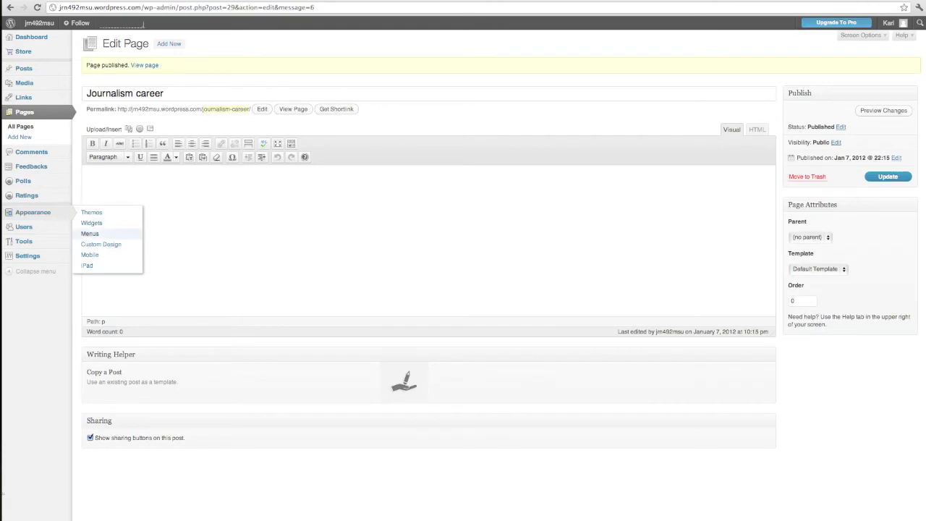
click(89, 233)
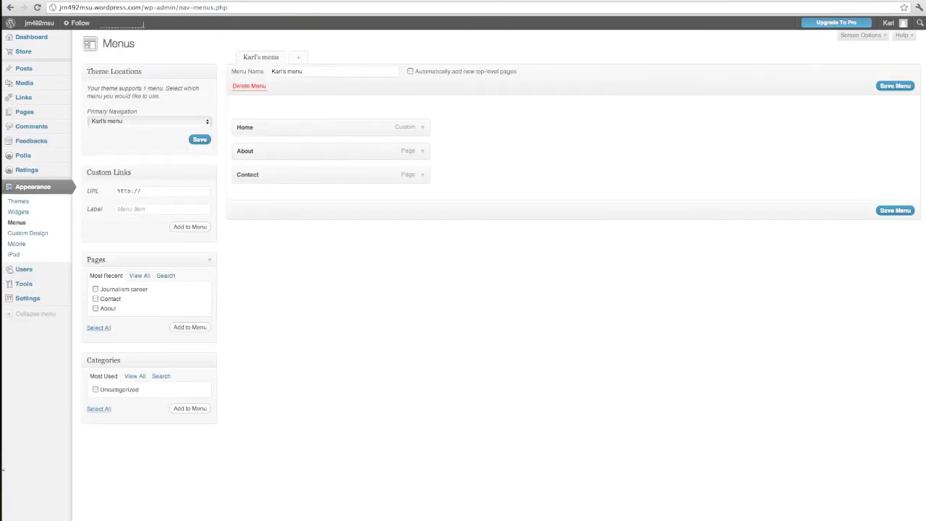
click(95, 289)
click(190, 327)
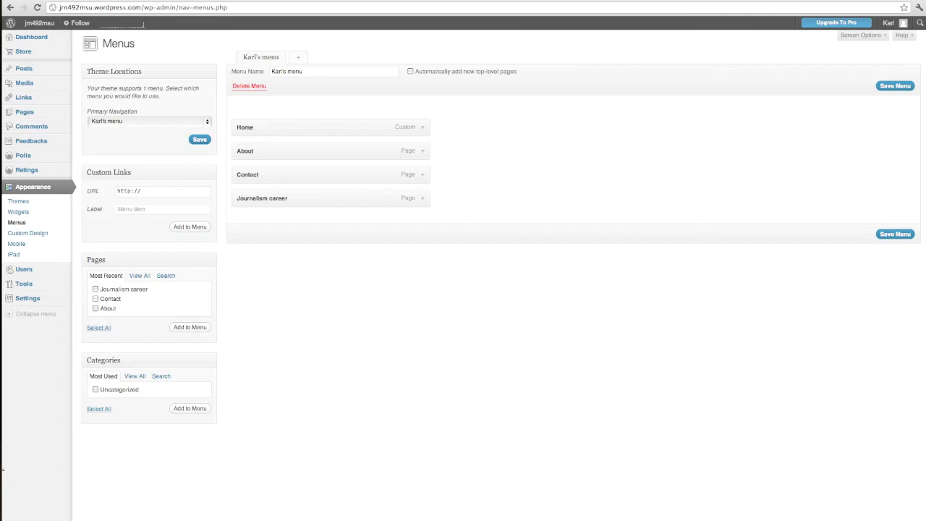
Nest Journalism career as a sub-item under About in the custom menu and save the menu.
drag(262, 198, 262, 151)
drag(262, 150, 285, 177)
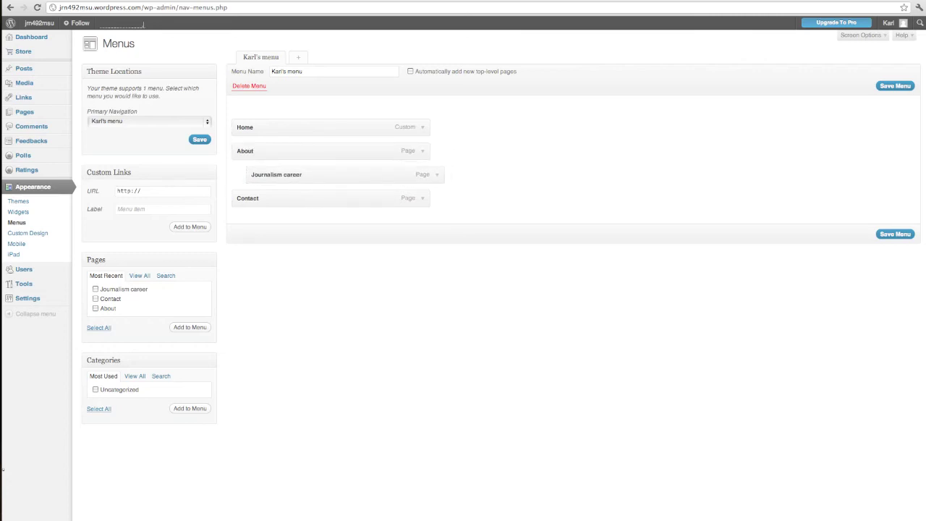
click(884, 234)
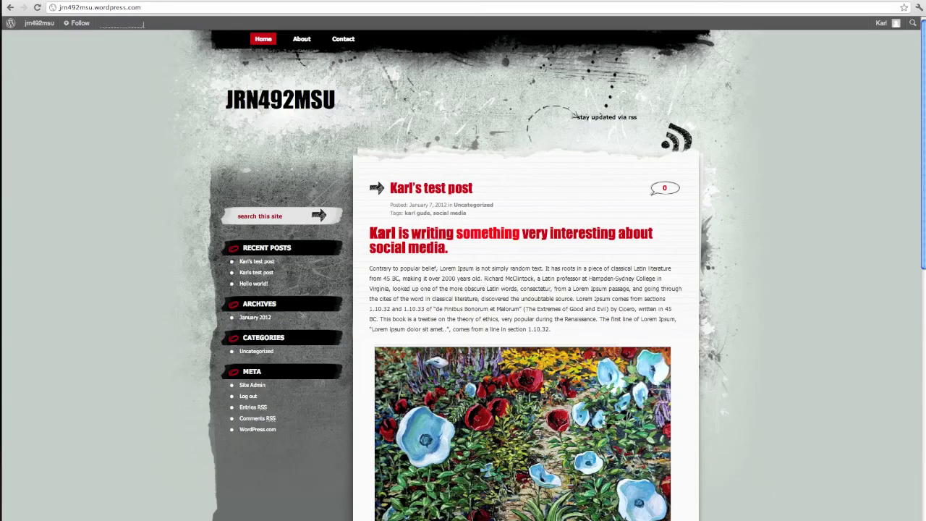
Check the Journalism career sub-item under About on the live site, and return to the menu editor.
mouse_move(300, 40)
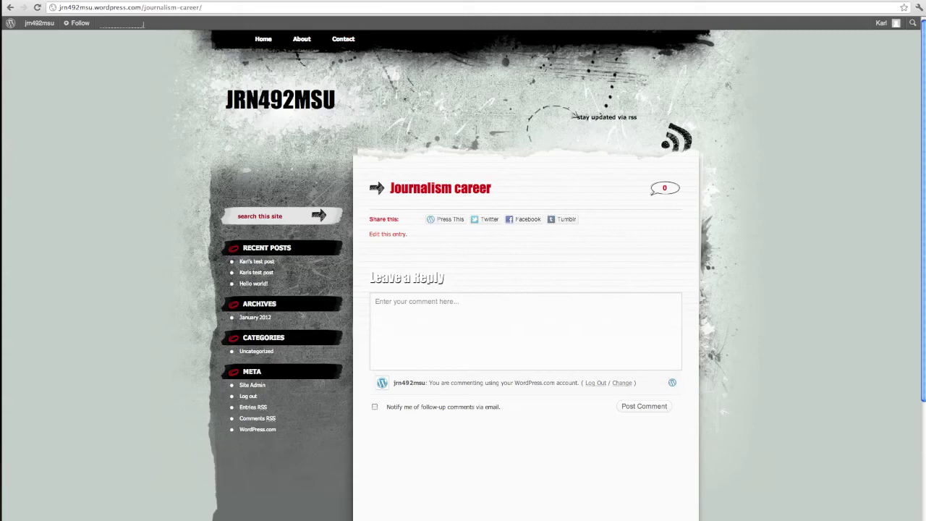
mouse_move(39, 22)
click(38, 89)
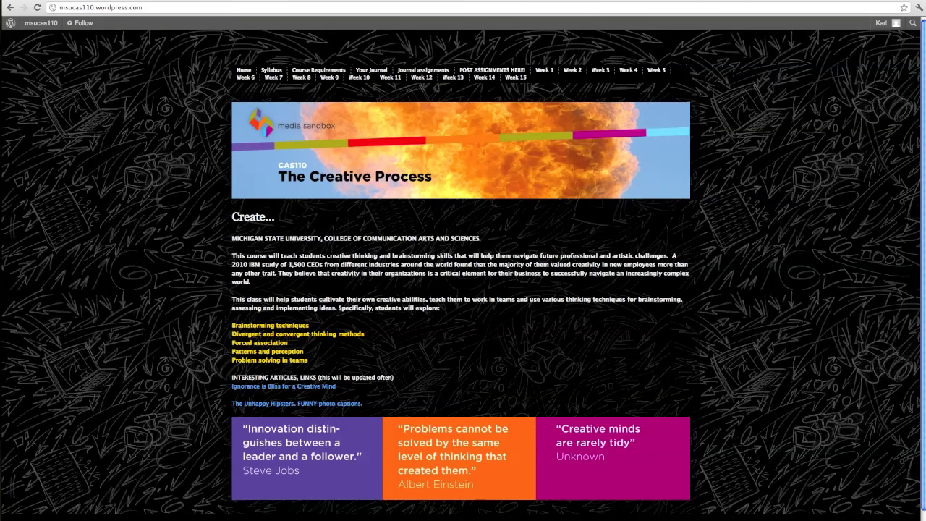
Add a custom link to msucas110.wordpress.com labelled "Creative Process class" to the custom menu and save the menu.
triple_click(112, 7)
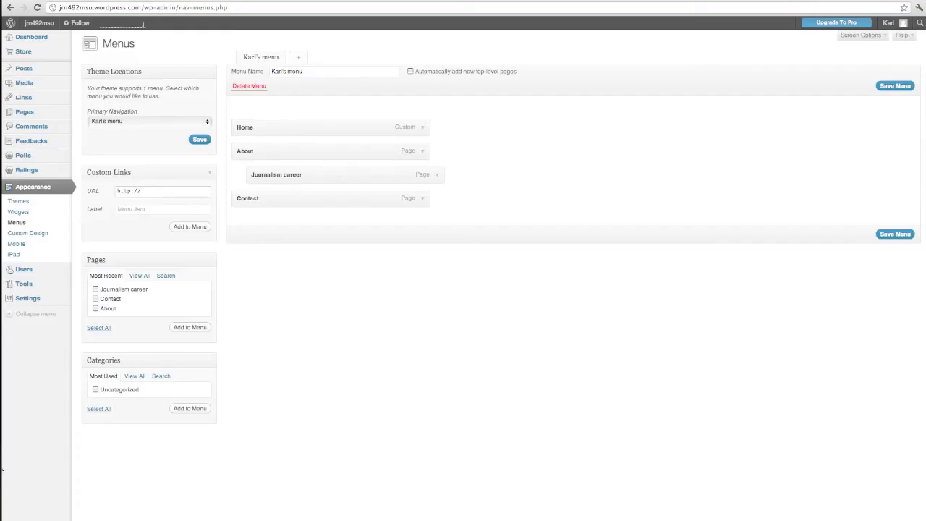
key(super+a)
key(super+v)
key(Tab)
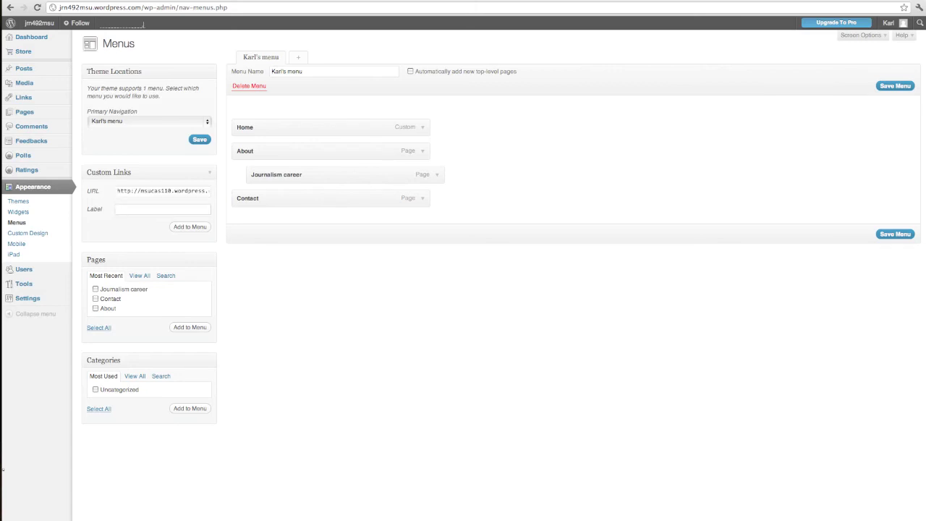
text(Creative Process class)
key(Tab)
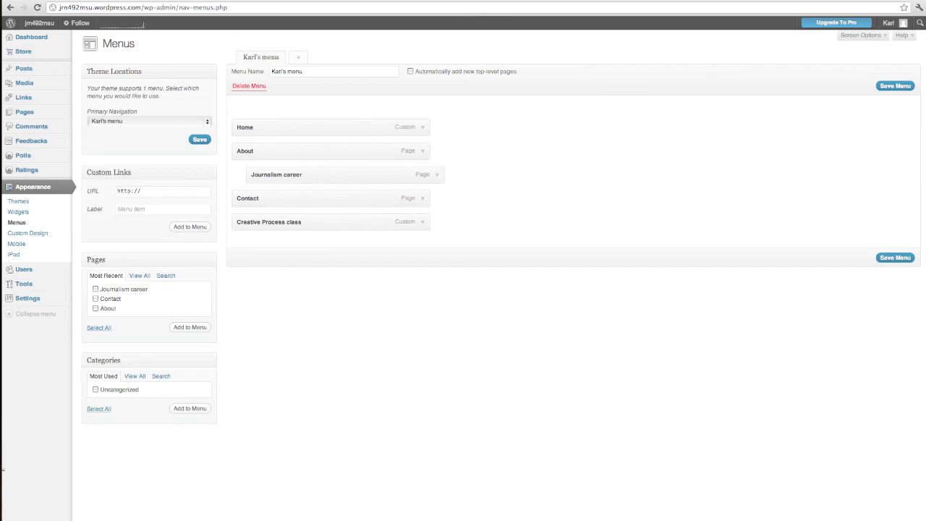
click(895, 258)
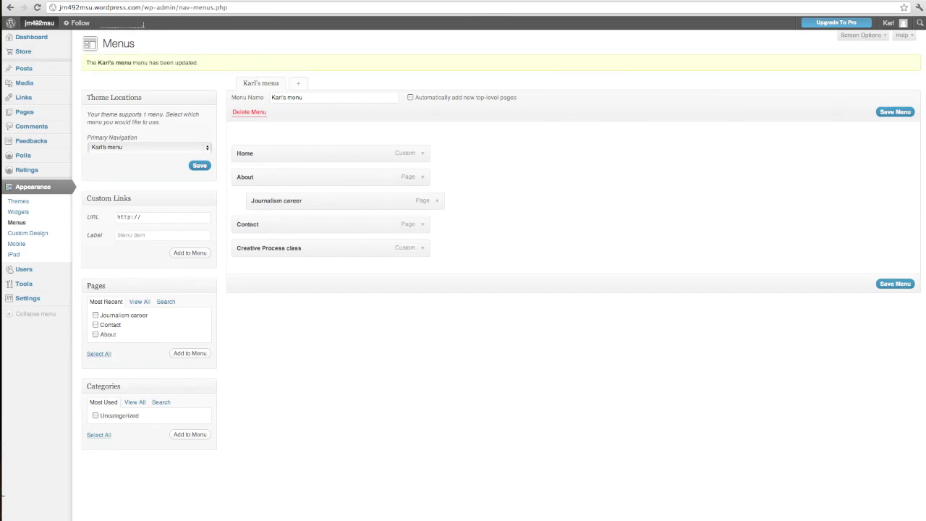
View the live site to check the Creative Process class link in its navigation.
mouse_move(39, 22)
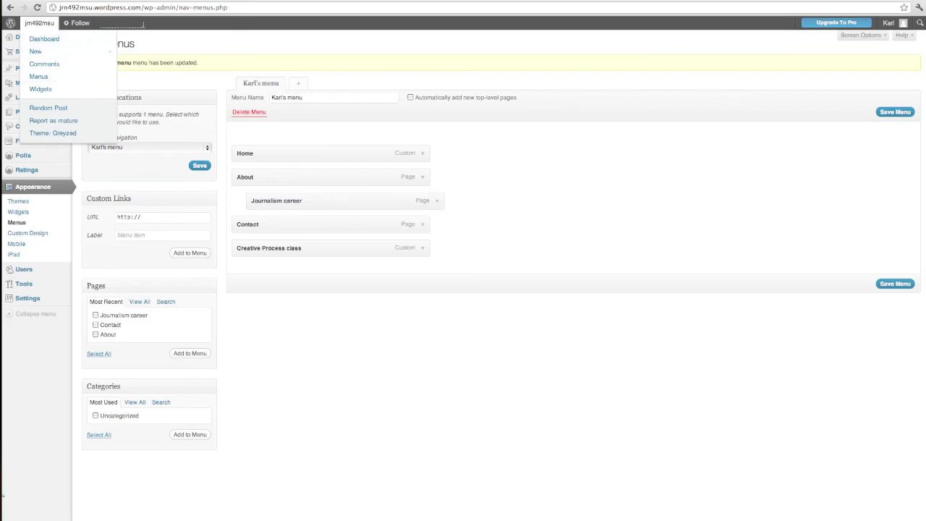
click(39, 22)
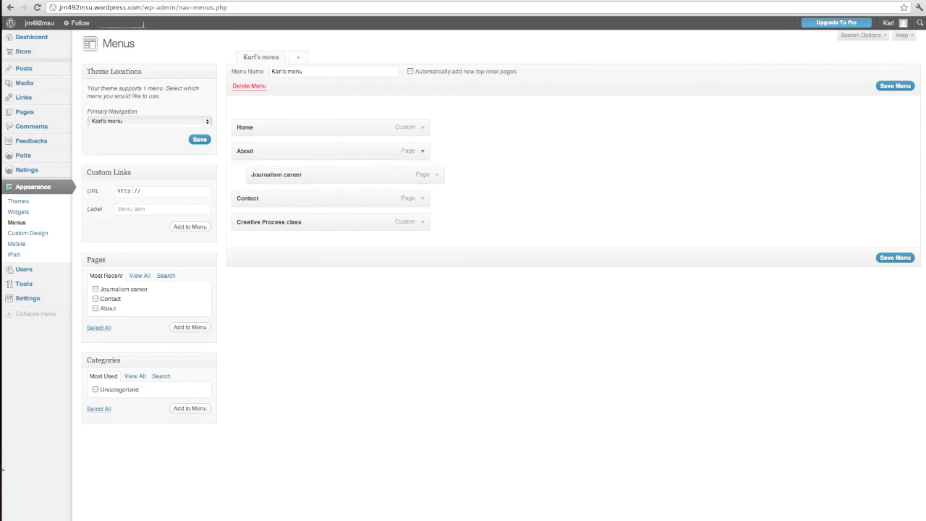
Expand the Home, Creative Process class and Journalism career menu items to examine their link addresses and navigation labels.
click(422, 128)
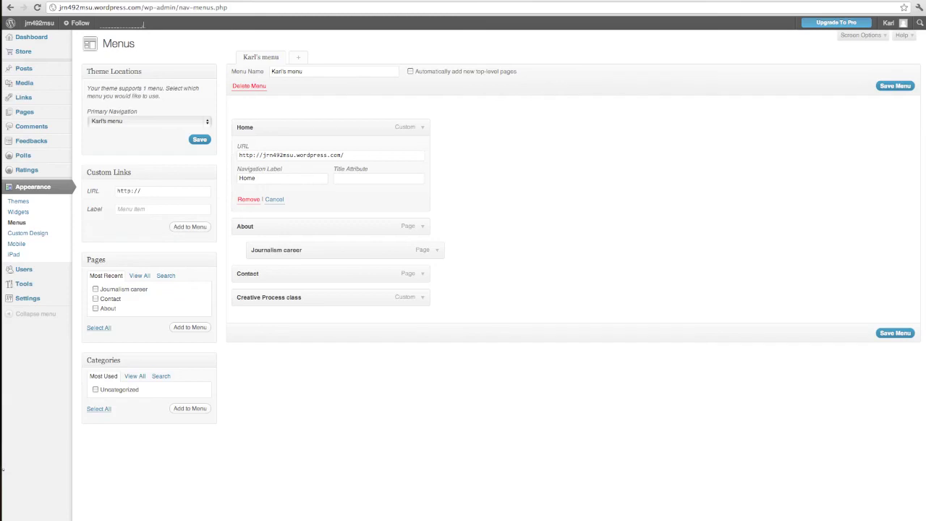
drag(345, 155, 249, 155)
click(344, 155)
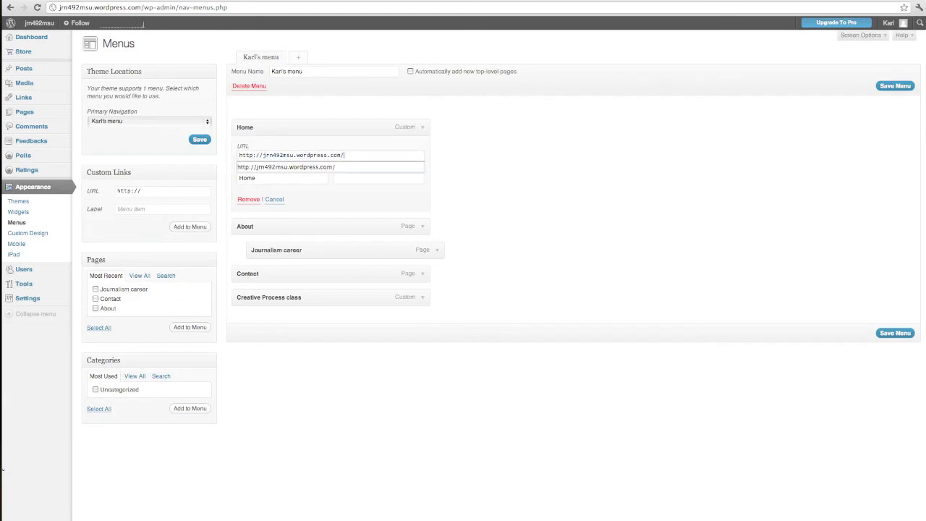
key(Down)
key(Return)
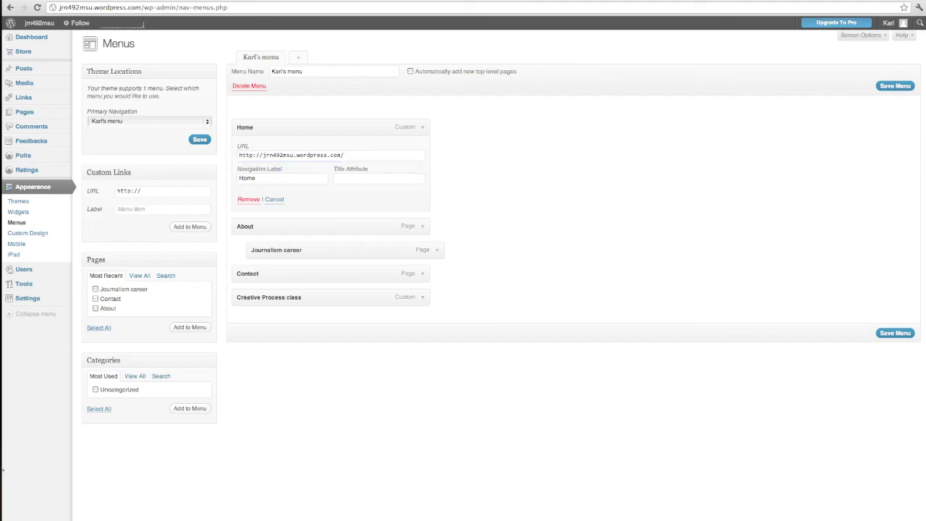
click(422, 297)
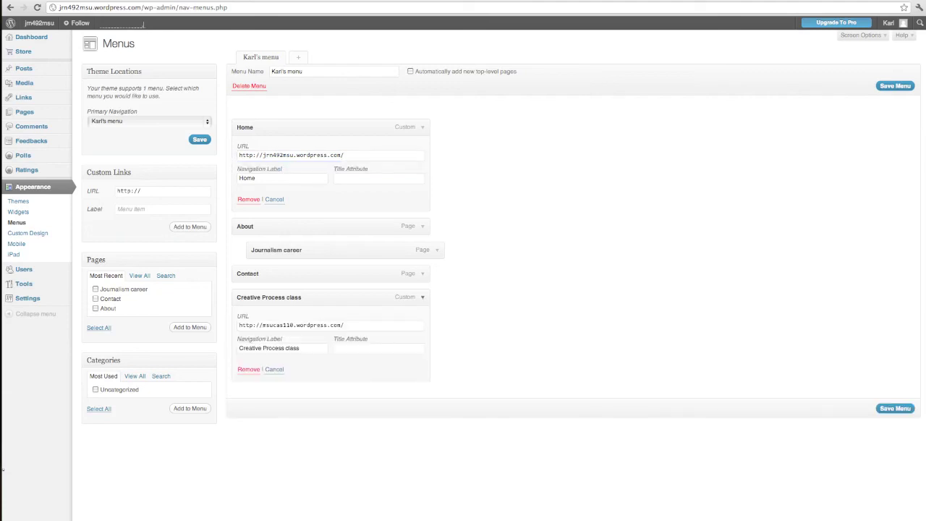
drag(299, 348, 238, 348)
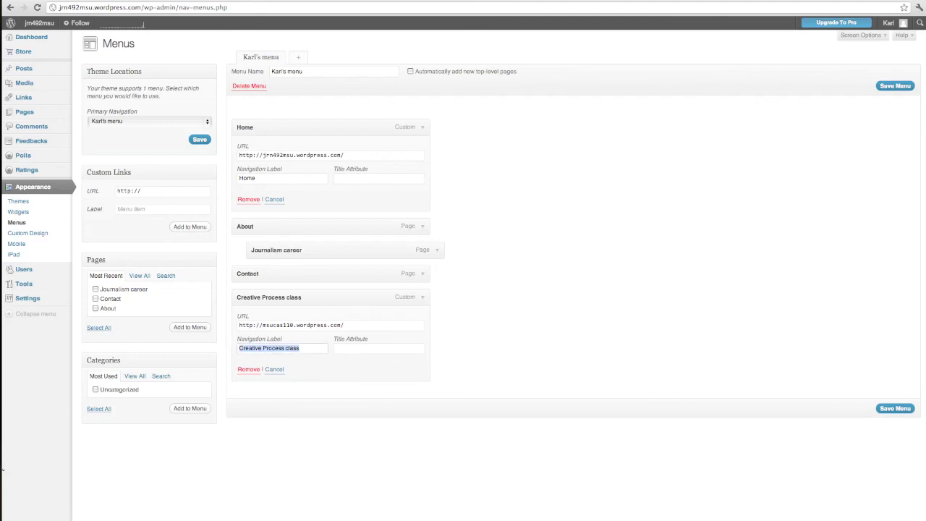
click(437, 249)
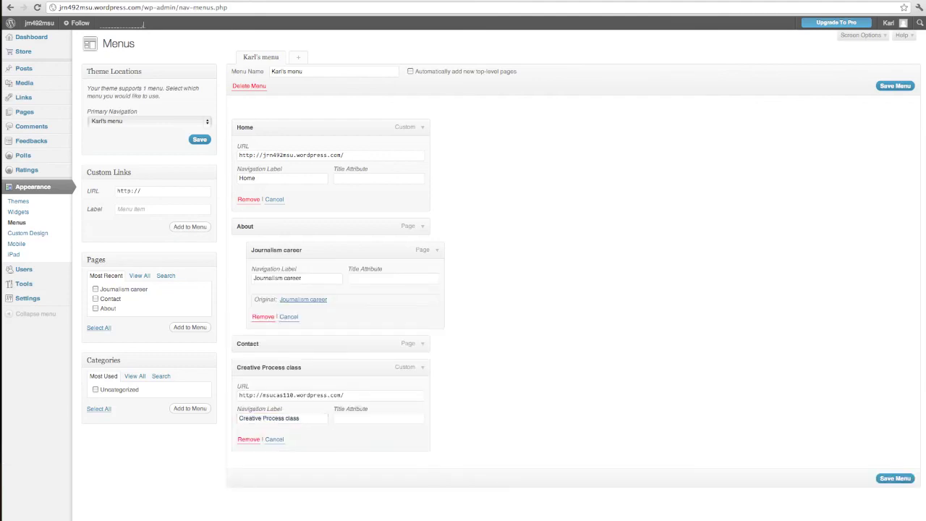